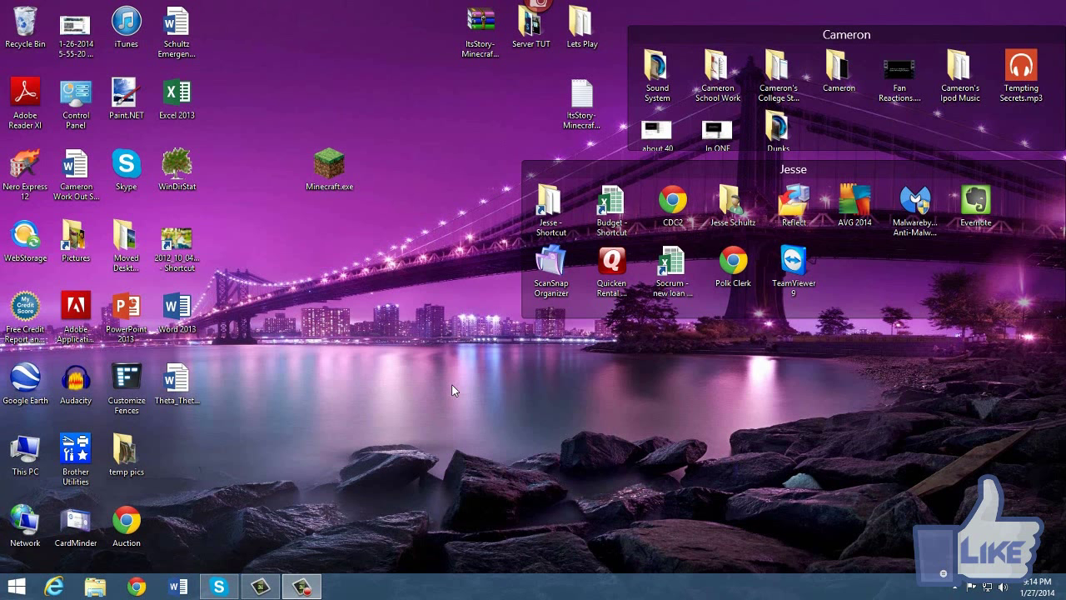
# - Search Chrome for 'opti' and go to the official OptiFine site's Downloads page
pyautogui.click(142, 586)
pyautogui.click(140, 28)
pyautogui.write('opti')
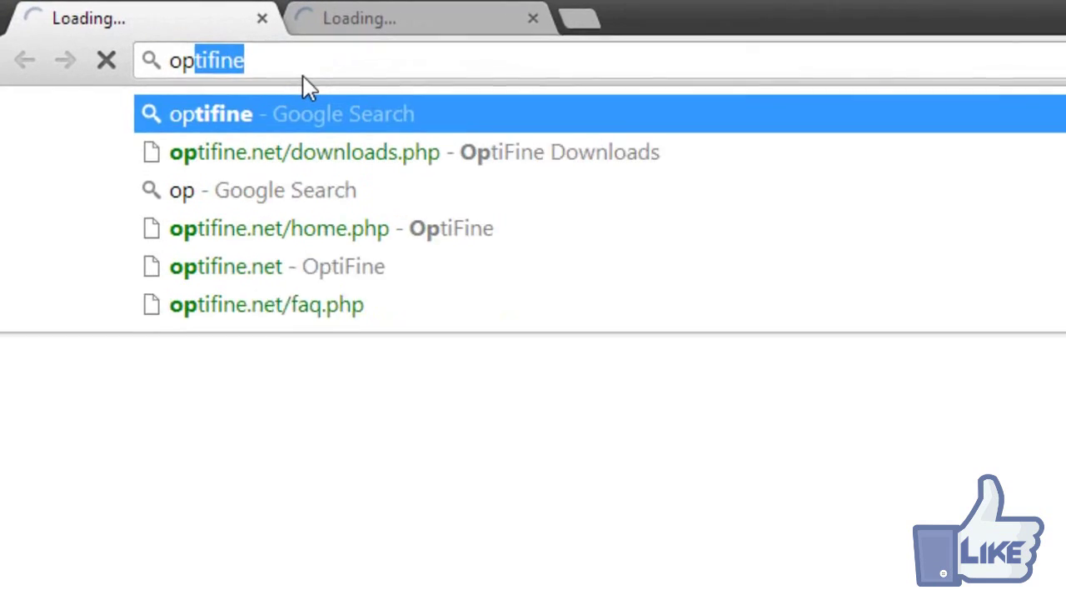
pyautogui.press('Return')
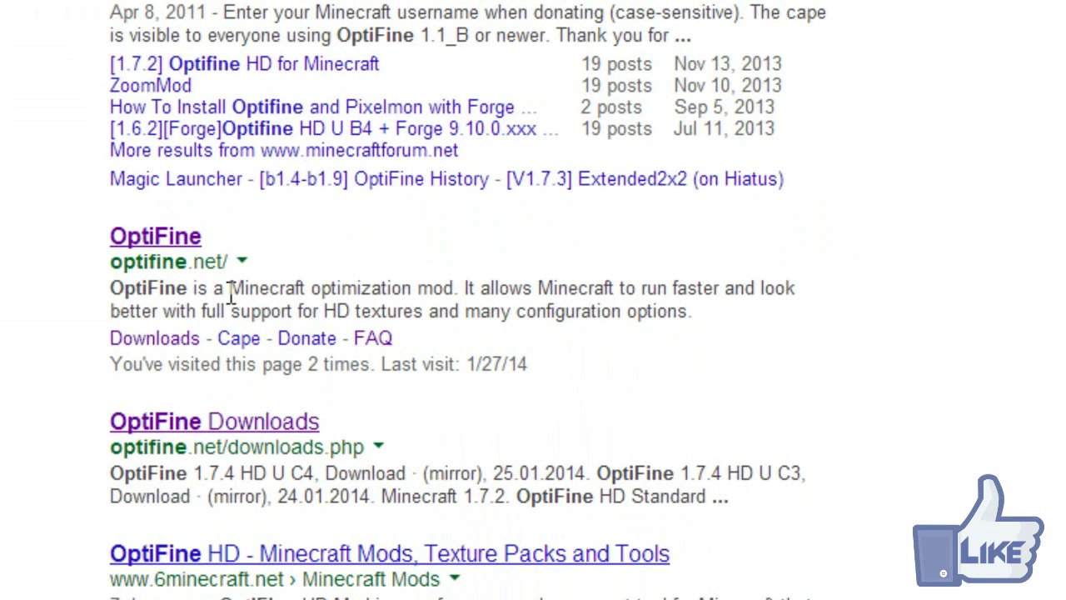
pyautogui.click(148, 241)
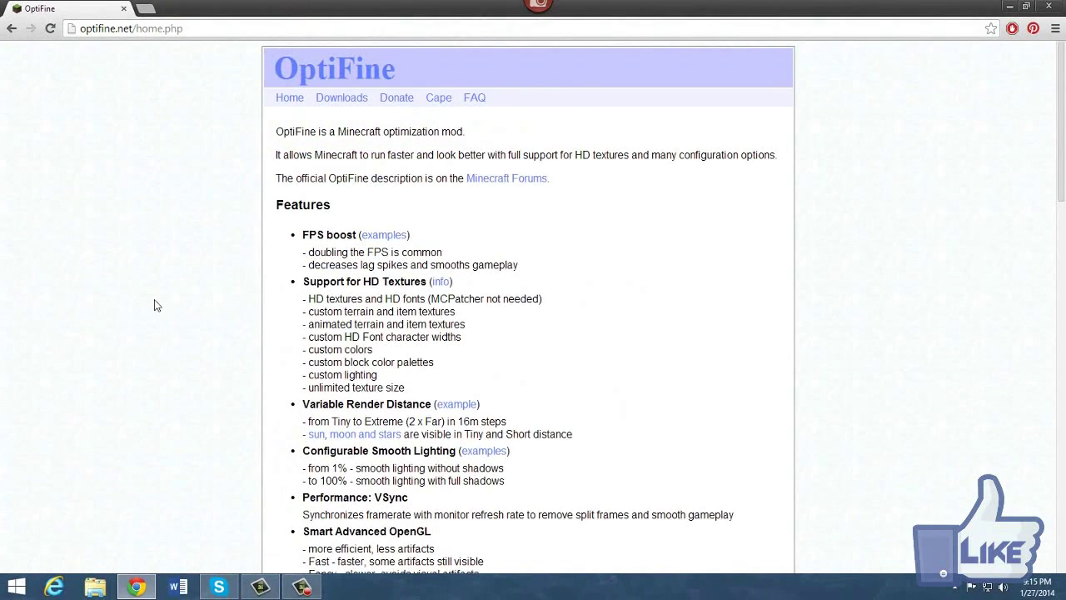
pyautogui.click(351, 102)
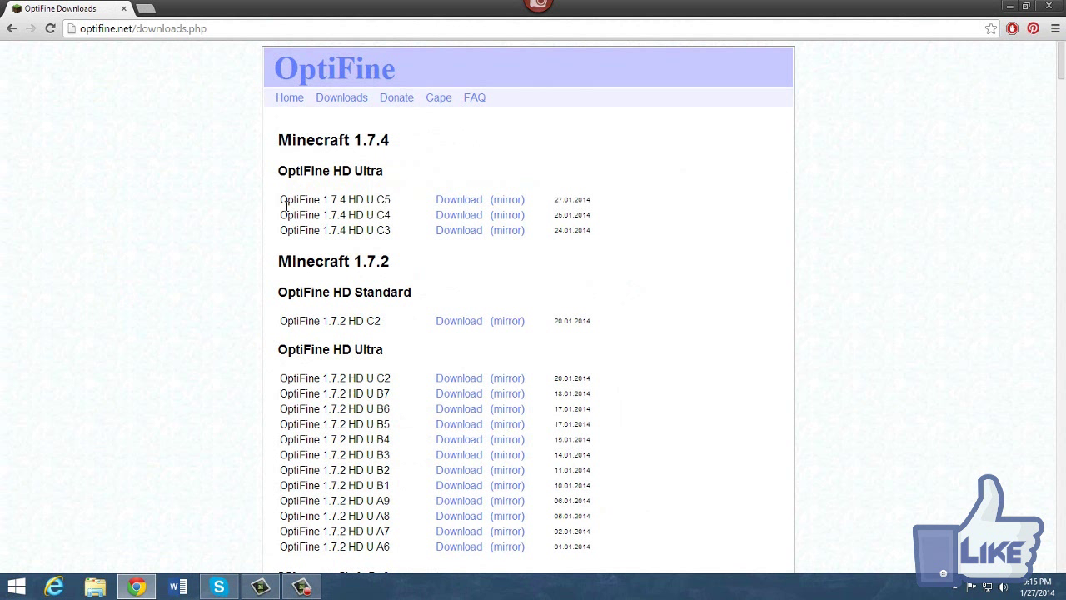
# - Highlight the newest OptiFine 1.7.4 version, follow its redirect, and return to the downloads list
pyautogui.moveTo(285, 204); pyautogui.dragTo(399, 202)
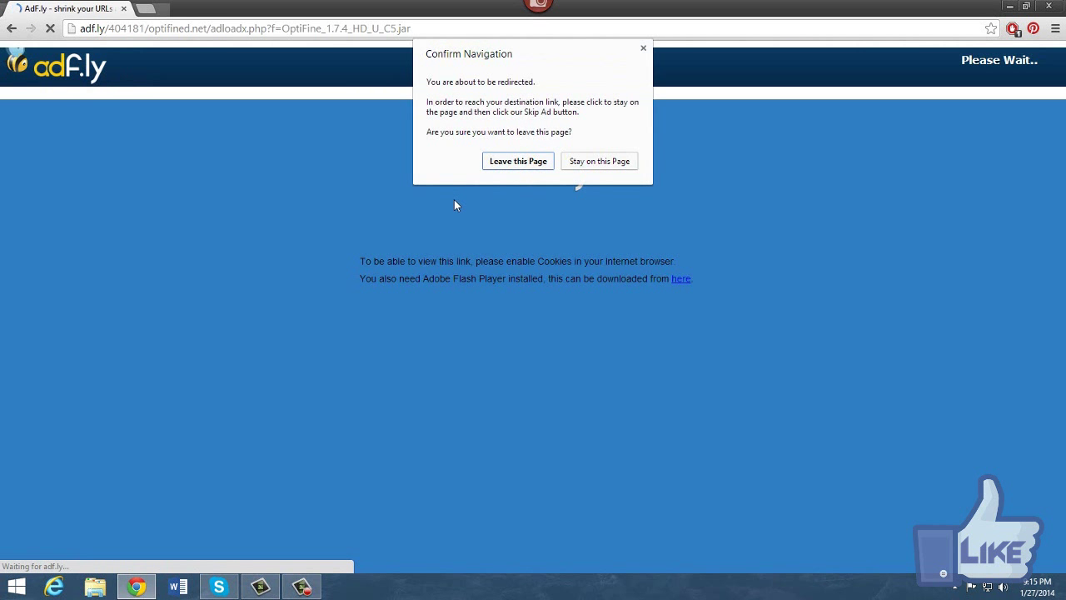
pyautogui.click(518, 161)
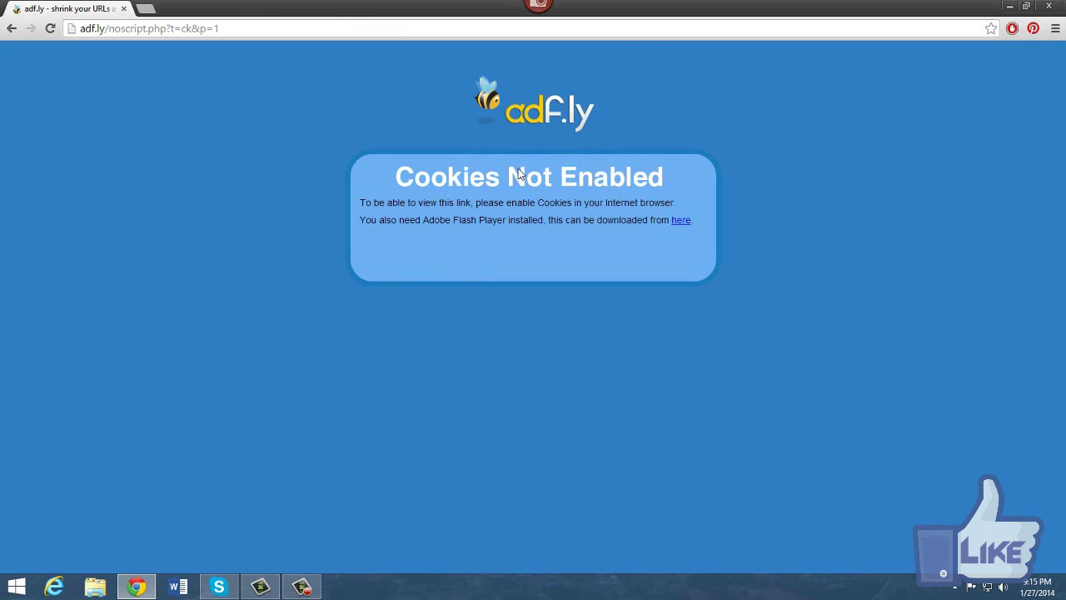
pyautogui.click(21, 30)
# - Download OptiFine_1.7.4_HD_U_C5.jar past the ad, save it to the Desktop, and minimize Chrome
pyautogui.click(469, 203)
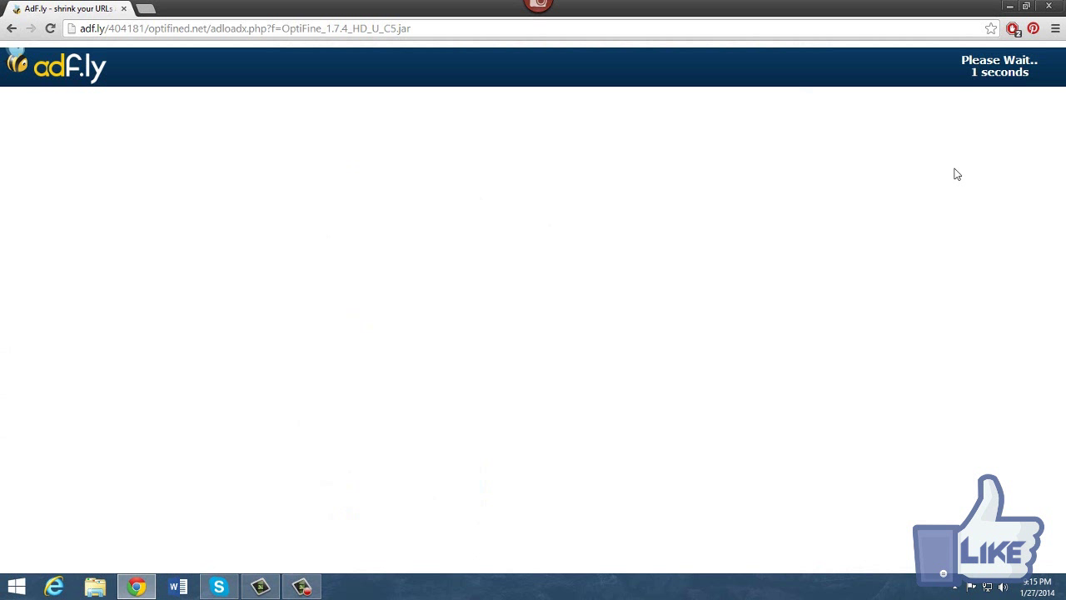
pyautogui.click(1001, 74)
pyautogui.click(545, 141)
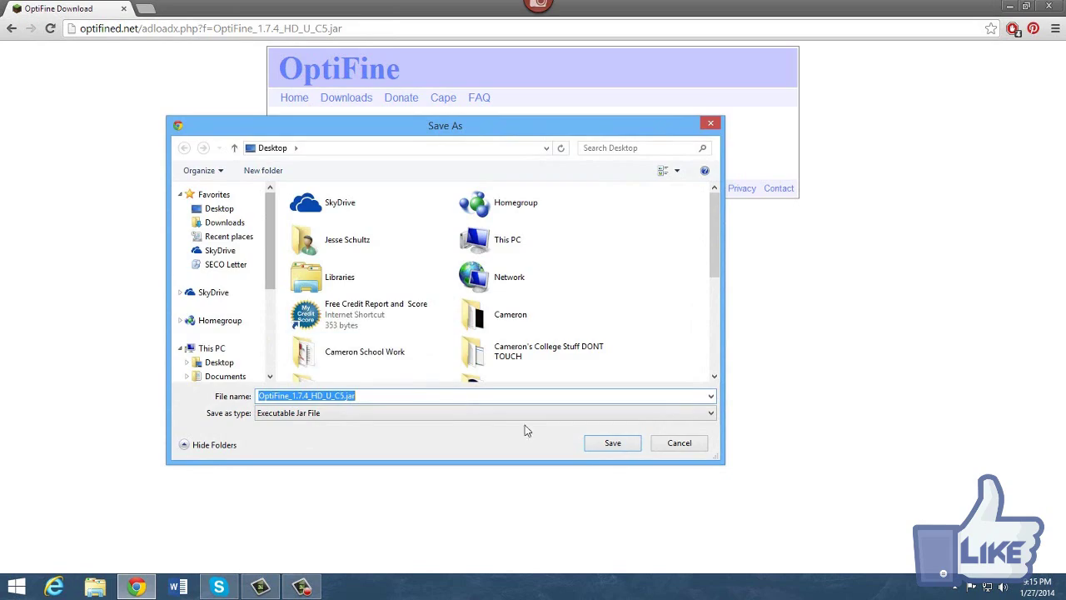
pyautogui.click(604, 442)
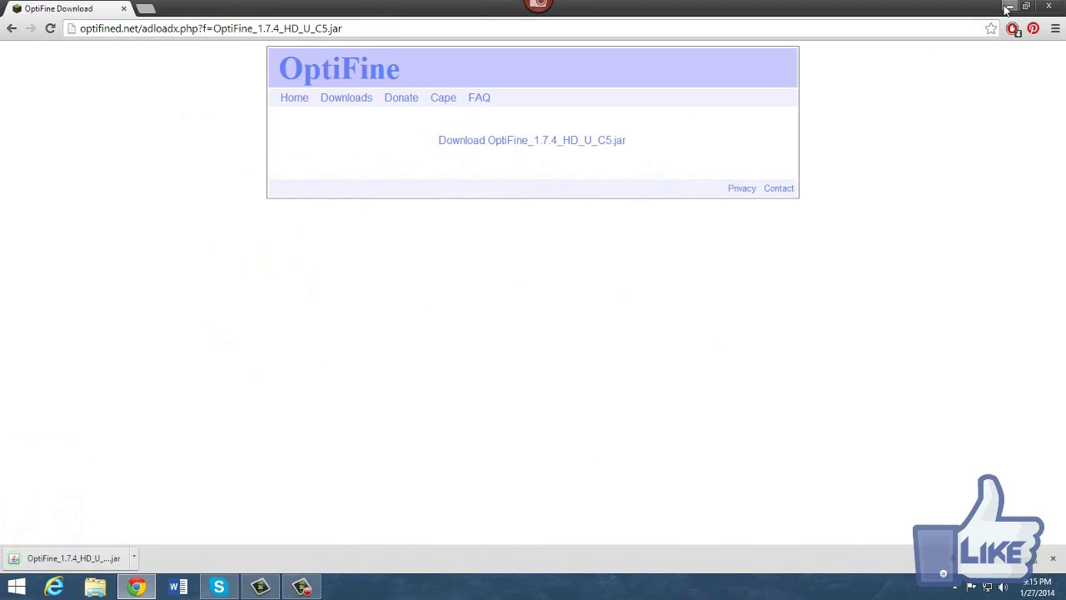
pyautogui.click(1007, 6)
# - Move the OptiFine jar beside Minecraft.exe, run its installer, install, and dismiss the success message
pyautogui.moveTo(175, 454); pyautogui.dragTo(381, 177)
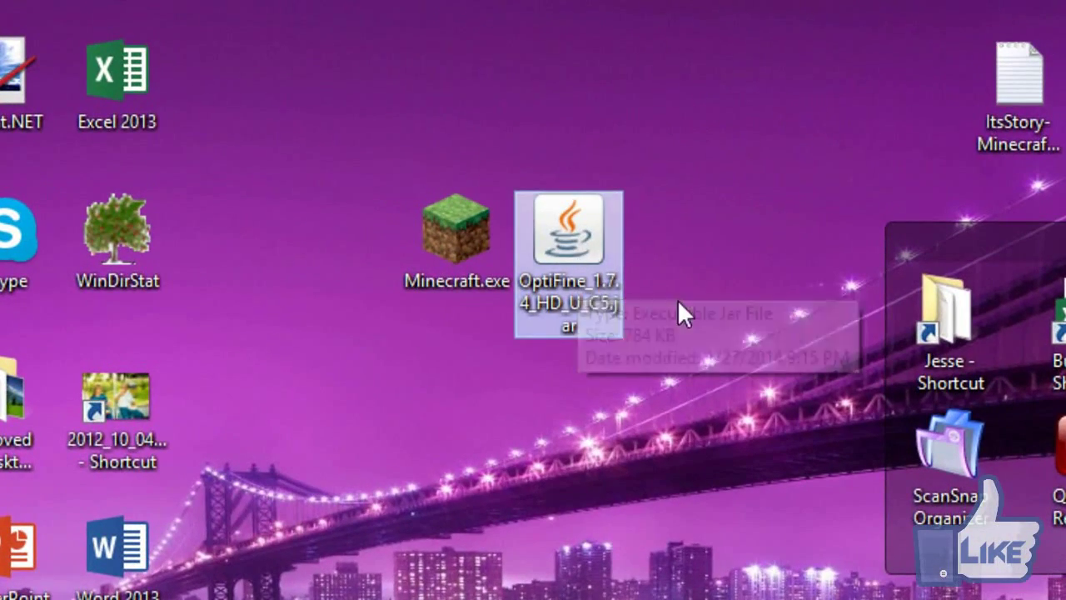
pyautogui.press('Return')
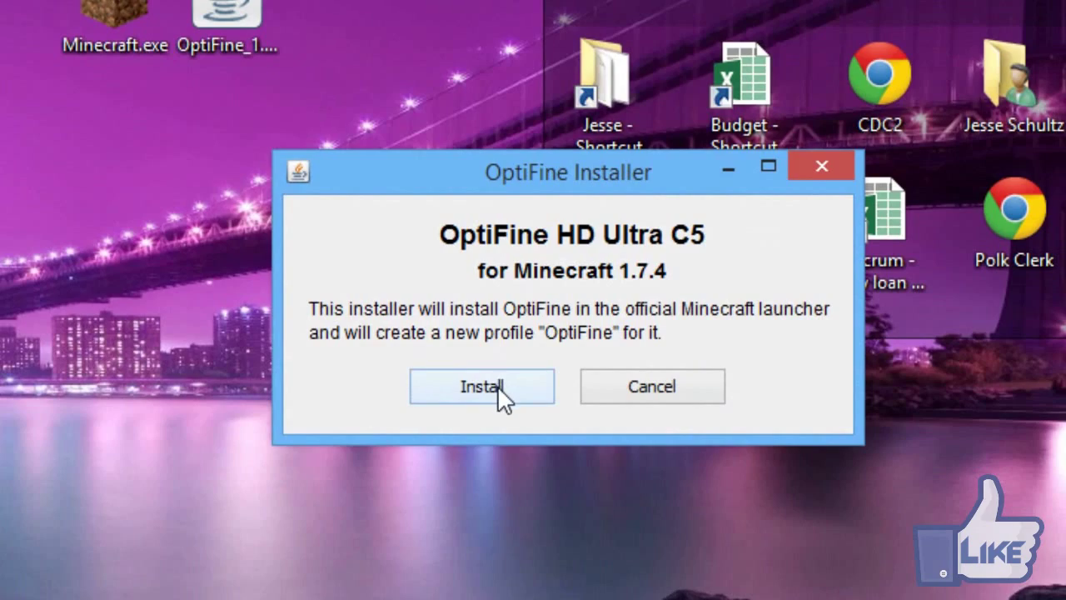
pyautogui.click(497, 386)
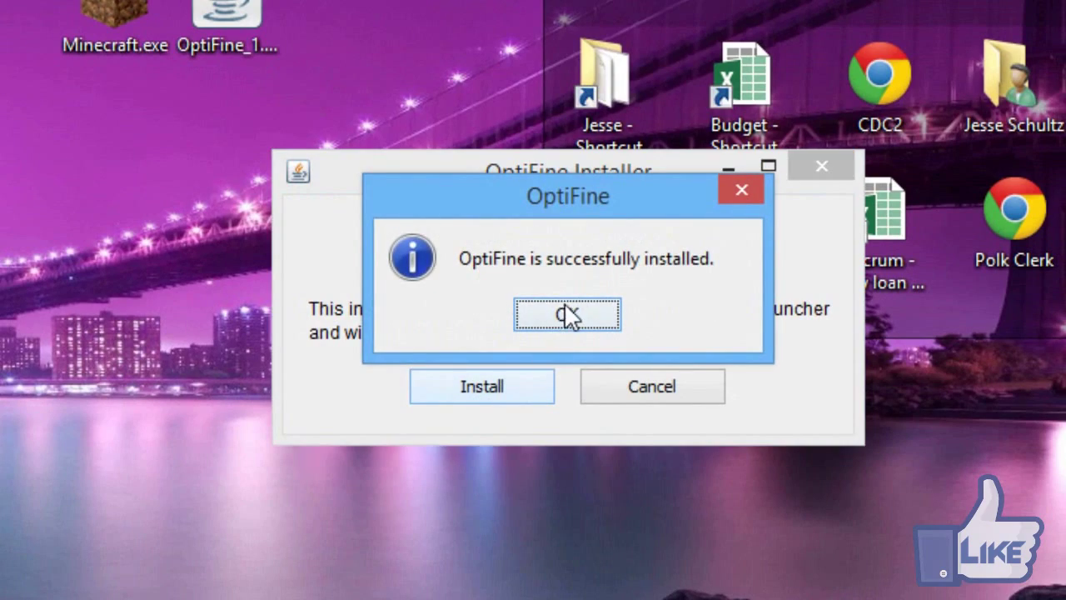
pyautogui.click(567, 315)
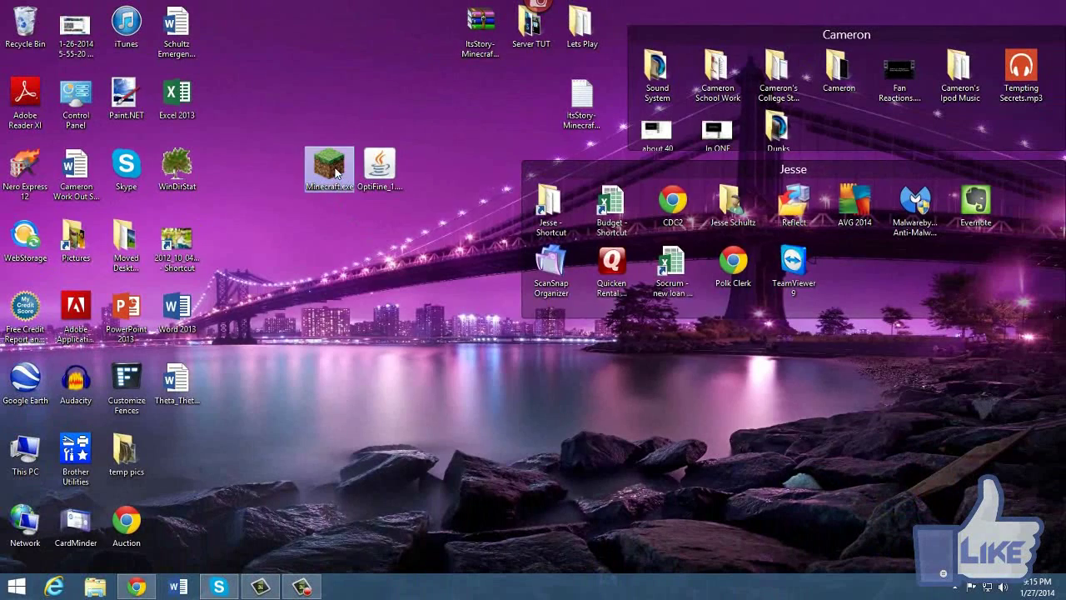
# - Launch Minecraft.exe, continue as the logged-in user, and show the Profile dropdown list
pyautogui.doubleClick(330, 169)
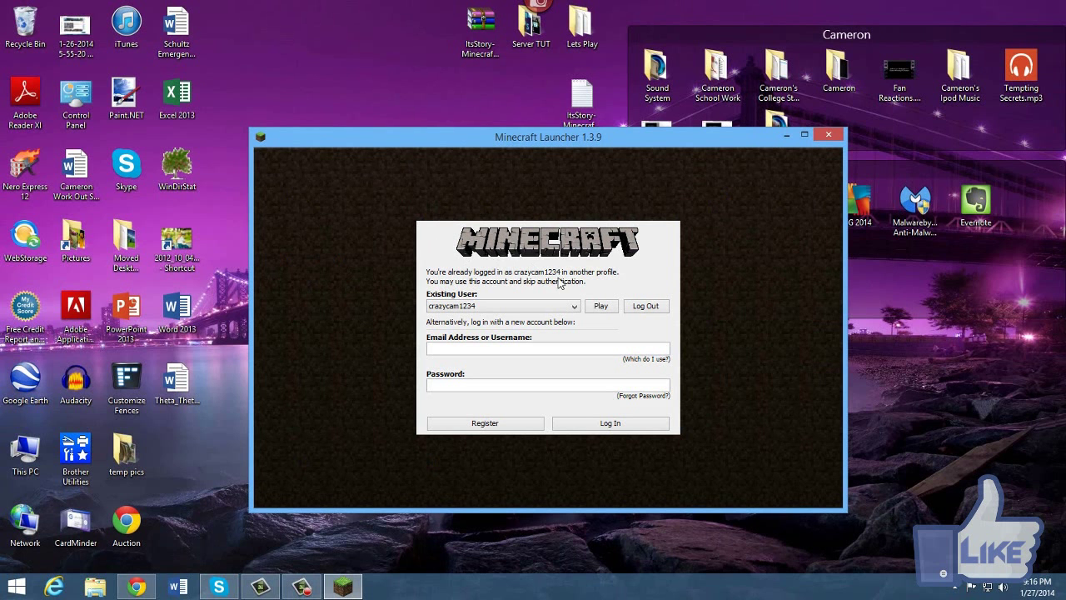
pyautogui.click(601, 306)
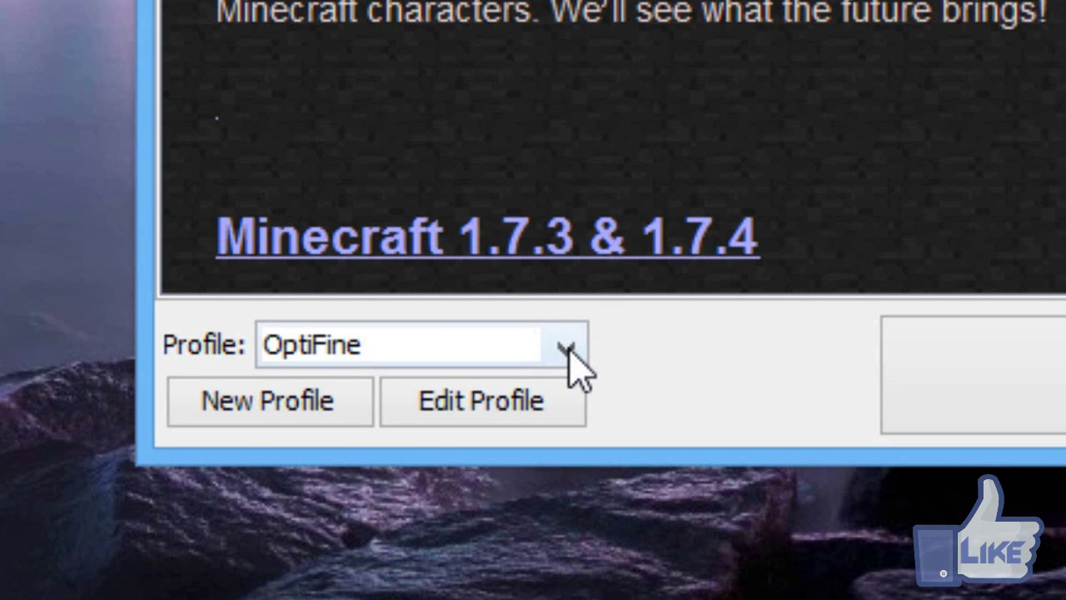
pyautogui.click(366, 480)
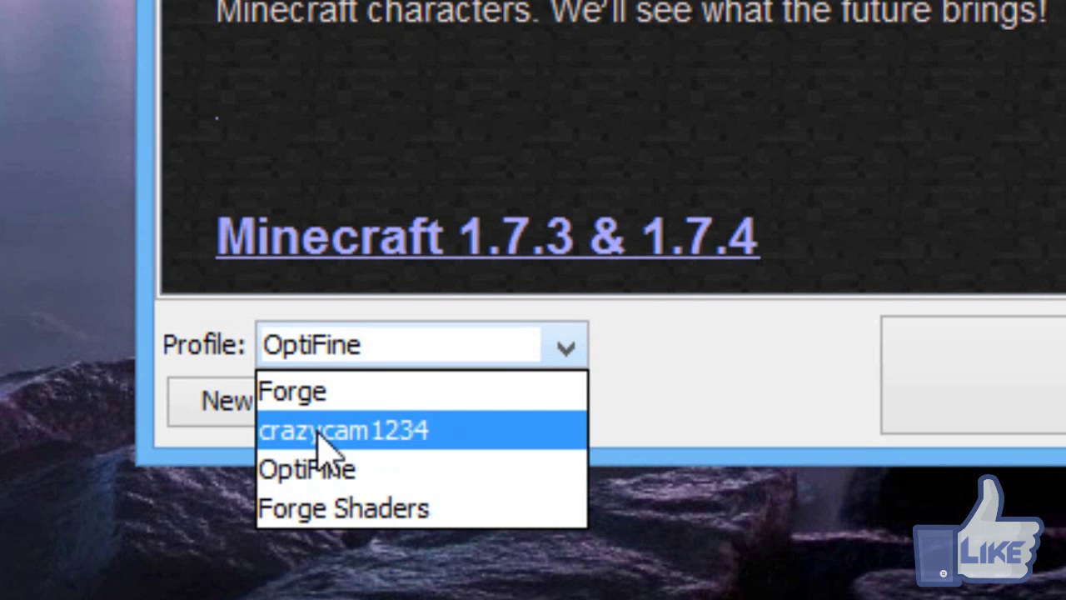
# - Switch to the player's profile and save it using version 1.7.4-OptiFine_HD_U_C5
pyautogui.click(372, 450)
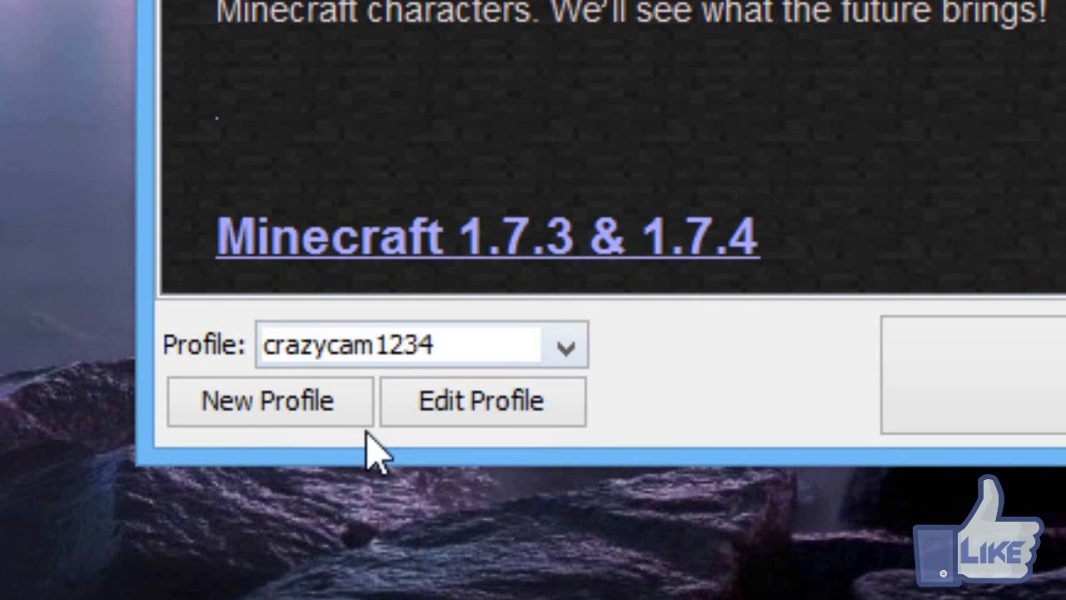
pyautogui.click(483, 403)
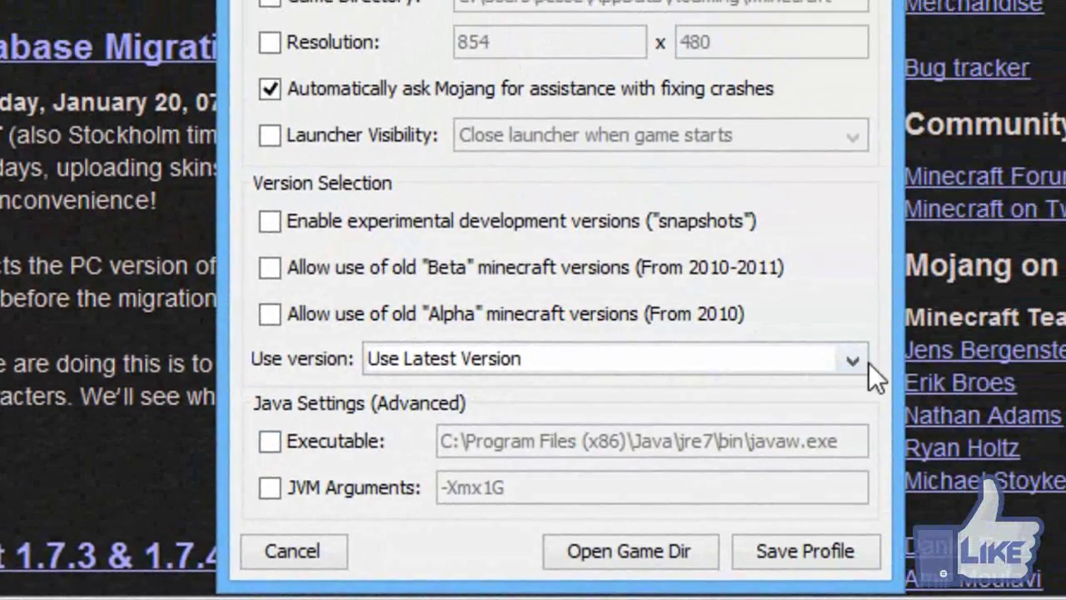
pyautogui.click(862, 362)
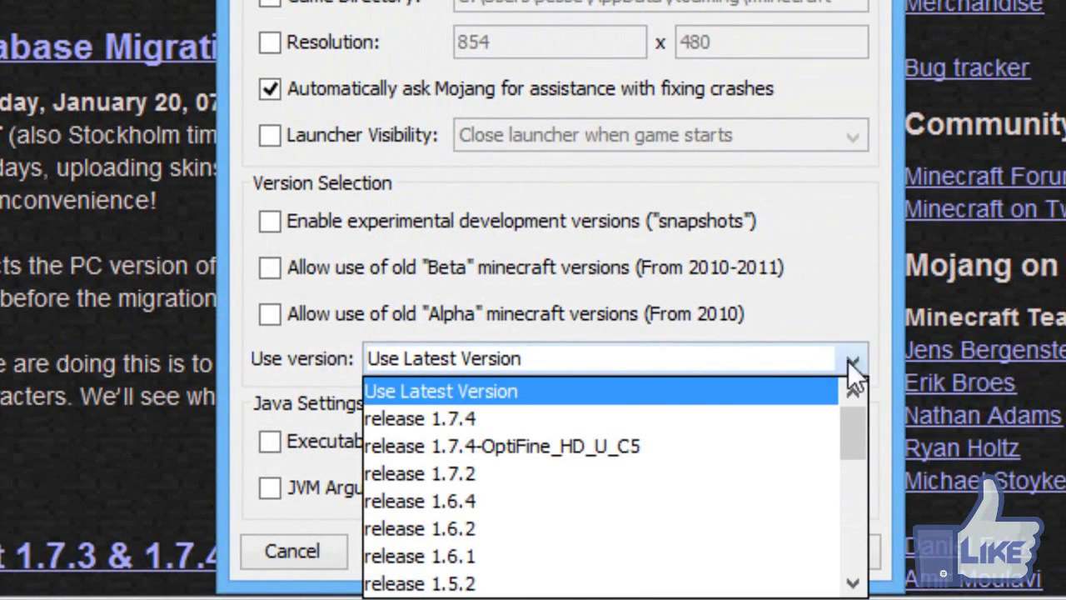
pyautogui.click(603, 451)
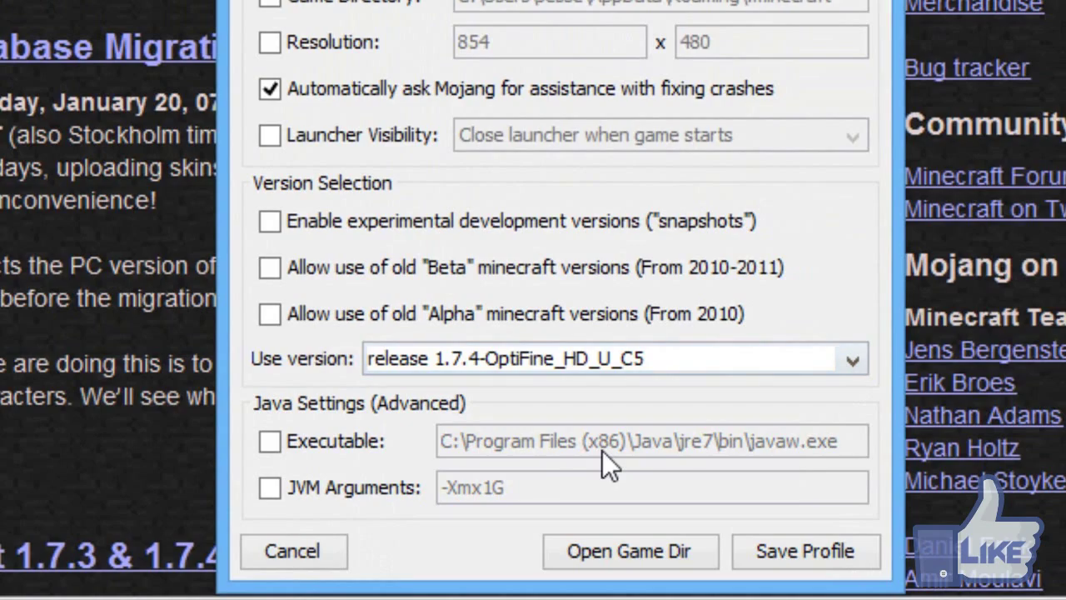
pyautogui.click(805, 552)
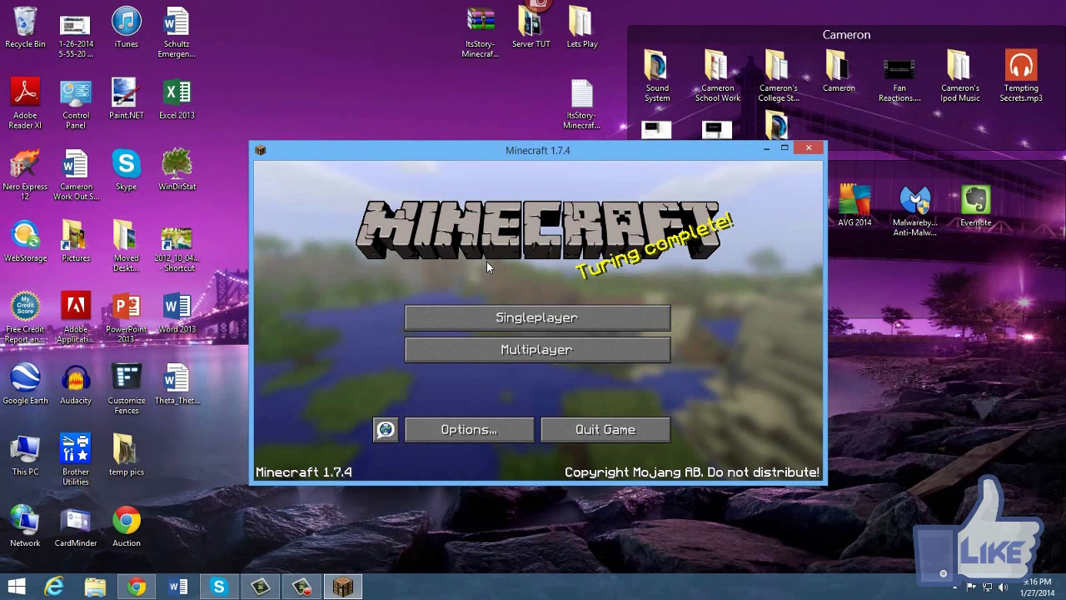
# - Make the game fullscreen and load the Testing world from Singleplayer
pyautogui.press('F11')
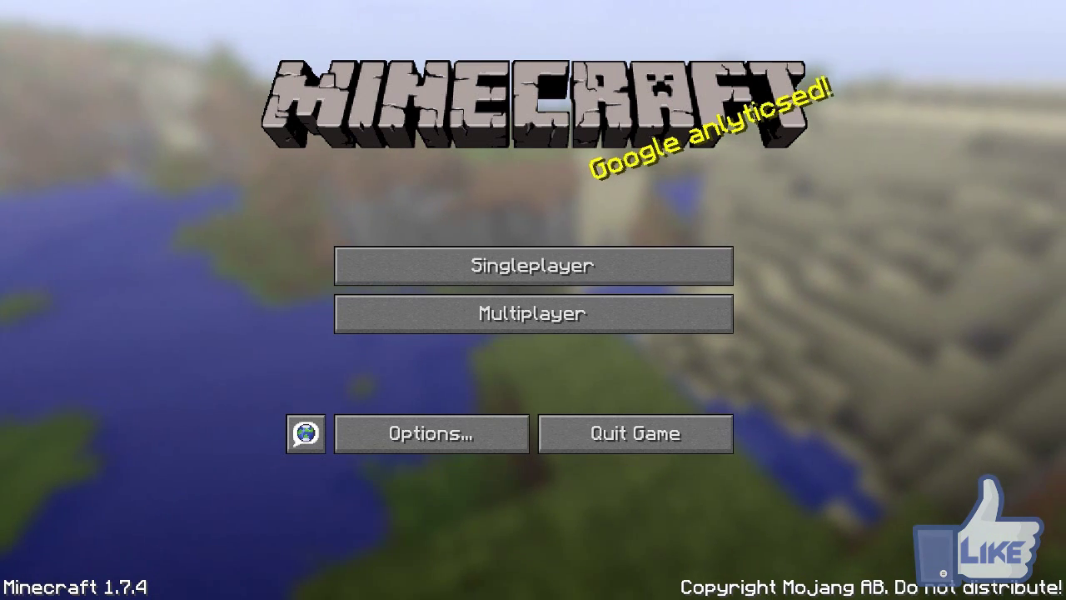
pyautogui.click(533, 265)
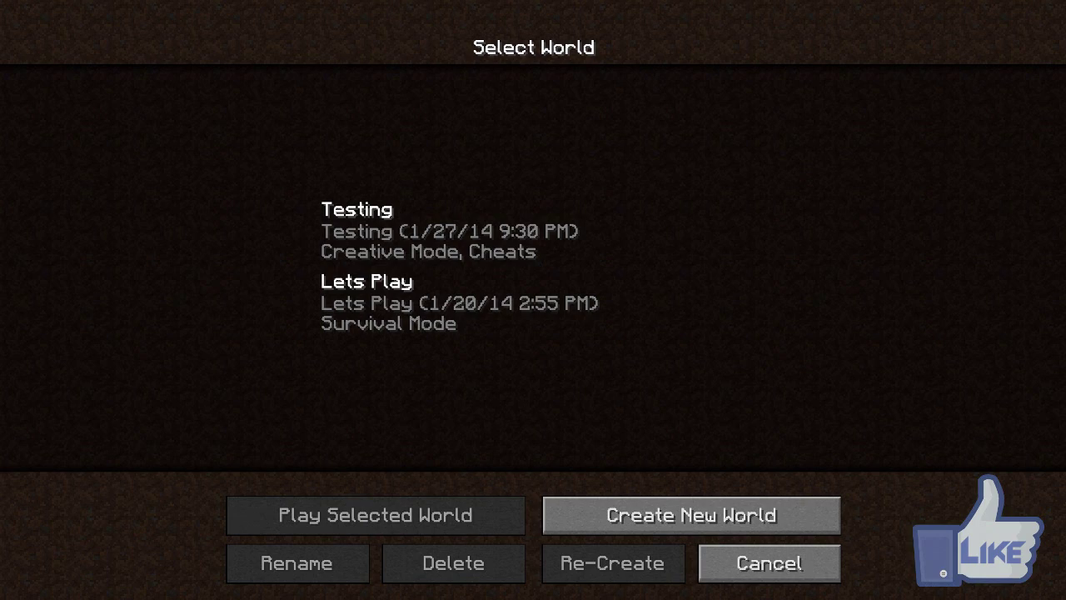
pyautogui.click(450, 232)
pyautogui.click(376, 514)
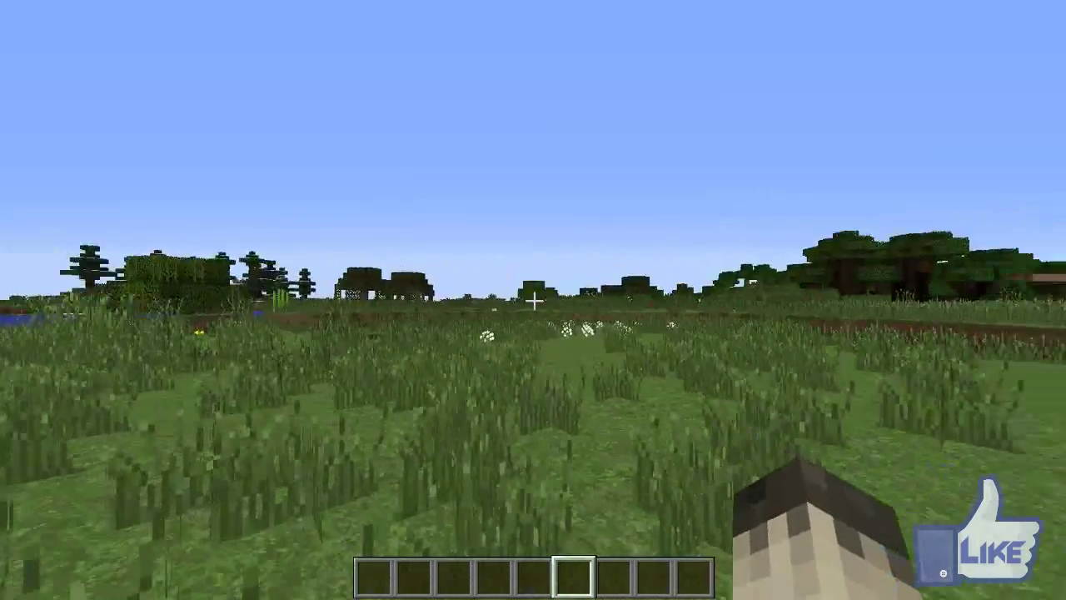
# - Pause the game, go to Options > Video Settings, and adjust the Max Framerate slider
pyautogui.press('Escape')
pyautogui.click(432, 330)
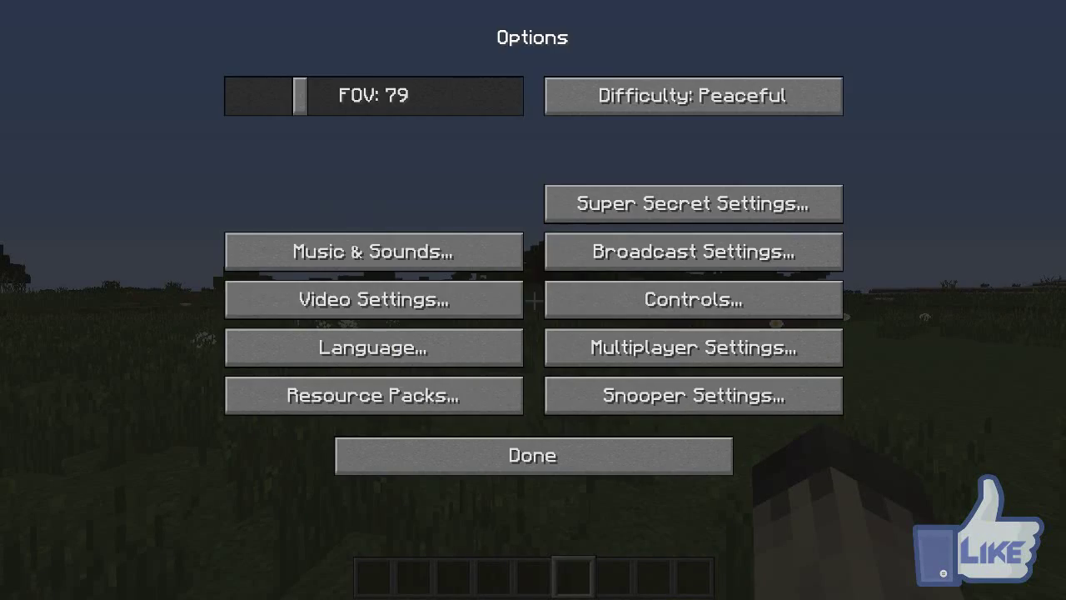
pyautogui.click(374, 302)
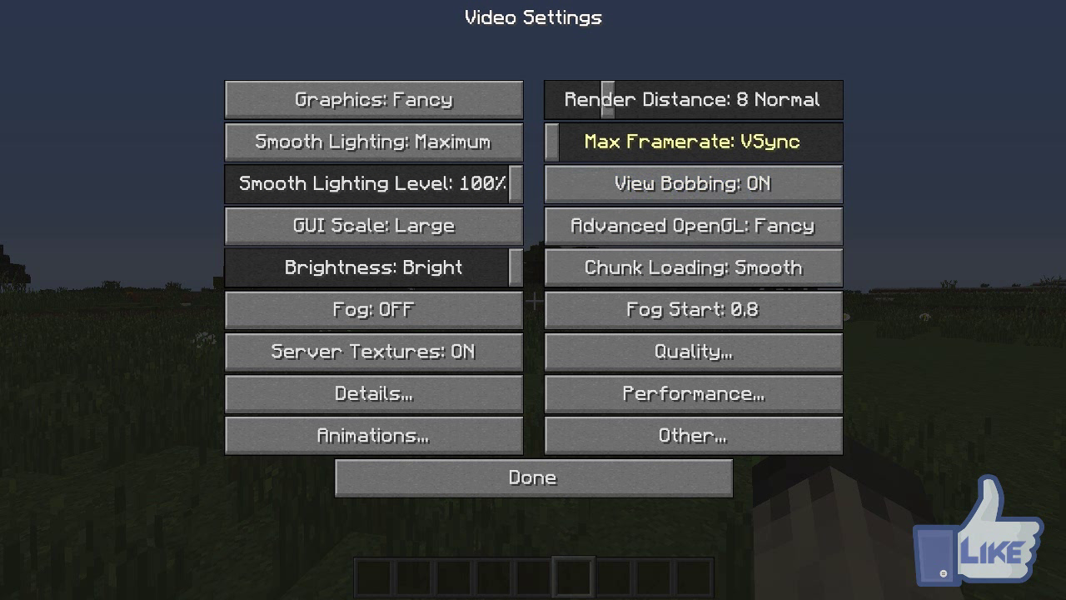
pyautogui.moveTo(551, 141)
pyautogui.mouseDown()
pyautogui.moveTo(830, 141)
pyautogui.moveTo(551, 142)
pyautogui.mouseUp()
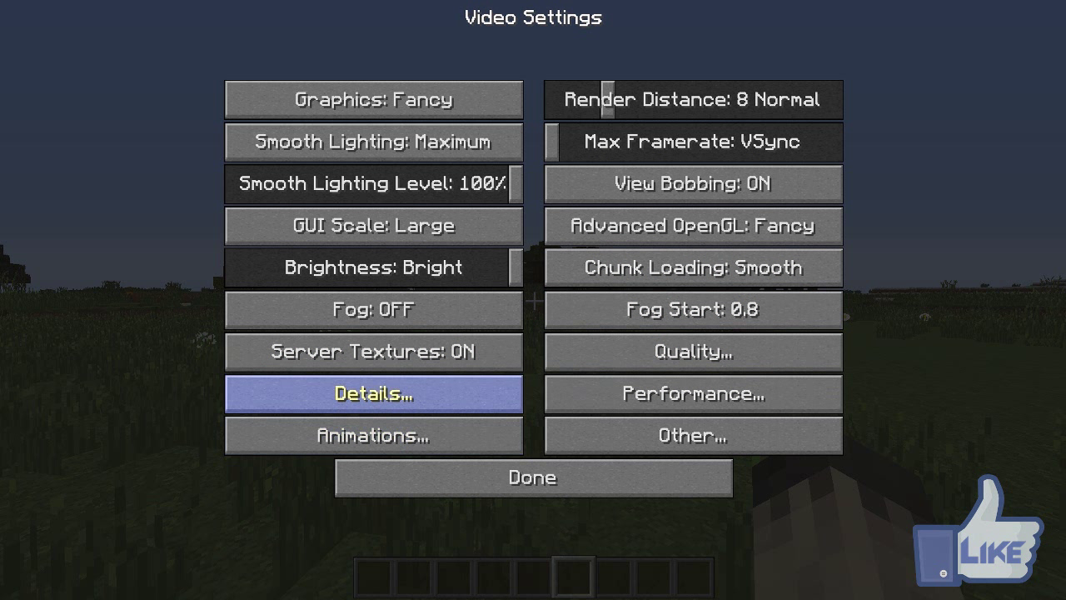
# - Browse the Quality, Performance, Other and Animations pages, ending on Detail Settings
pyautogui.click(692, 352)
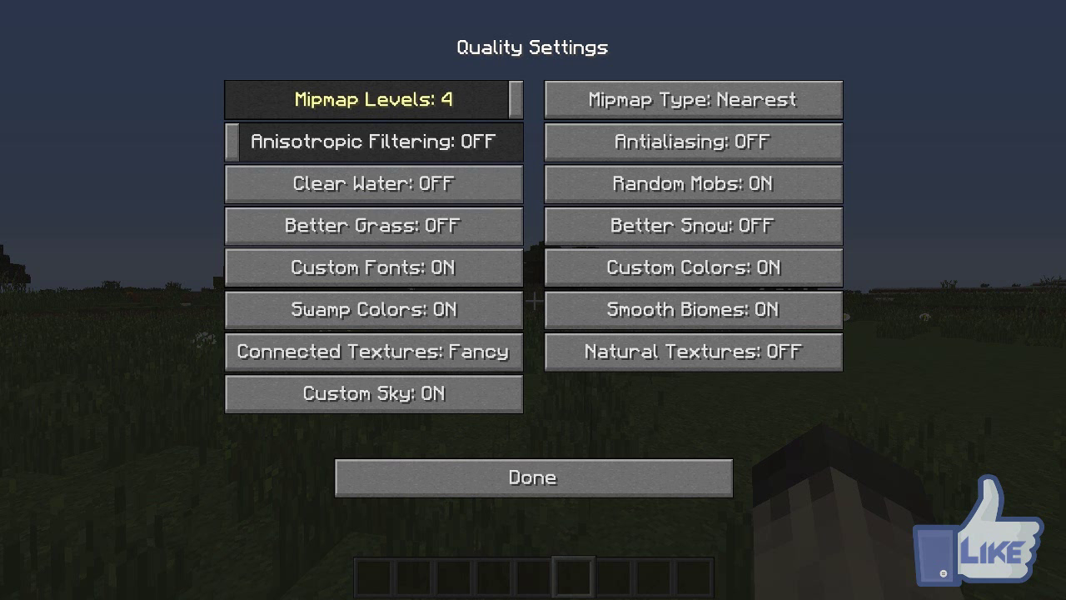
pyautogui.click(533, 477)
pyautogui.click(693, 393)
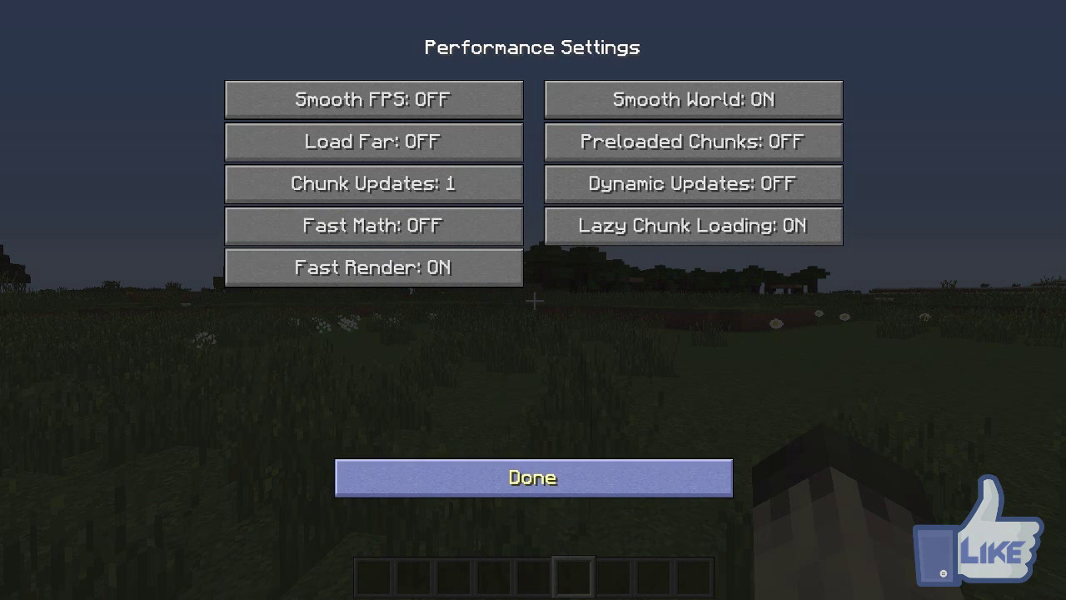
pyautogui.click(533, 477)
pyautogui.click(693, 435)
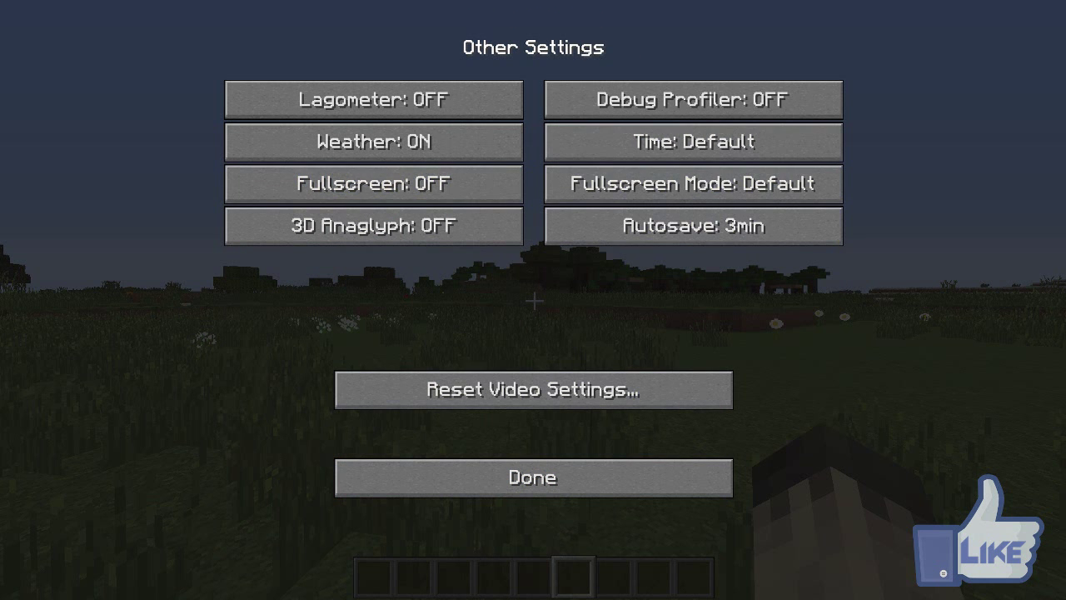
pyautogui.click(533, 476)
pyautogui.click(373, 435)
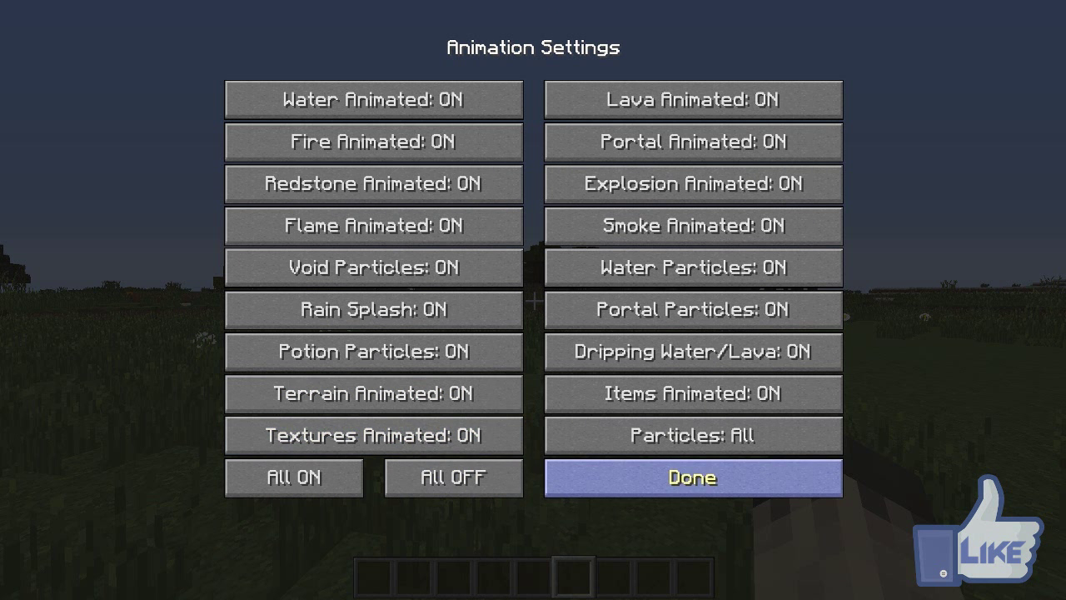
pyautogui.click(693, 478)
pyautogui.click(373, 393)
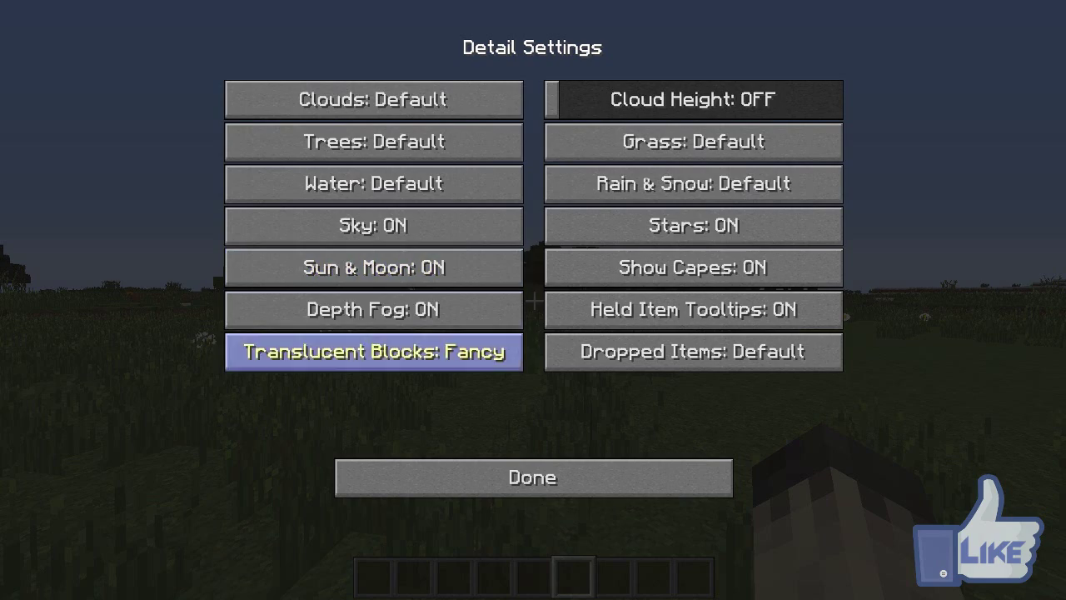
# - Resume the game and check the creative inventory and item search in third-person view
pyautogui.press('Escape')
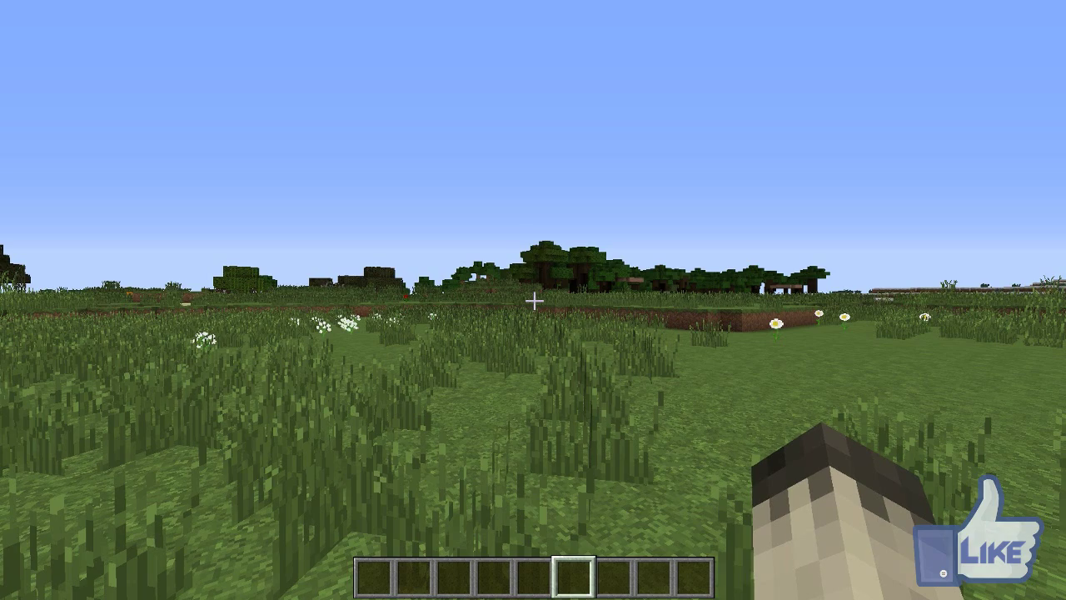
pyautogui.press('w')
pyautogui.press('F5')
pyautogui.press('F5')
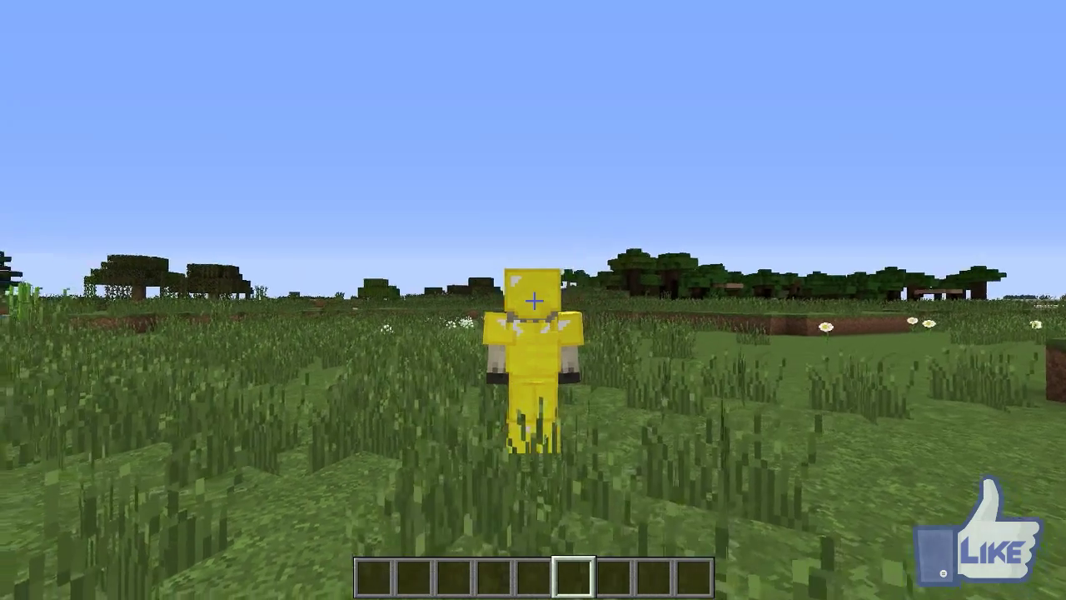
pyautogui.press('e')
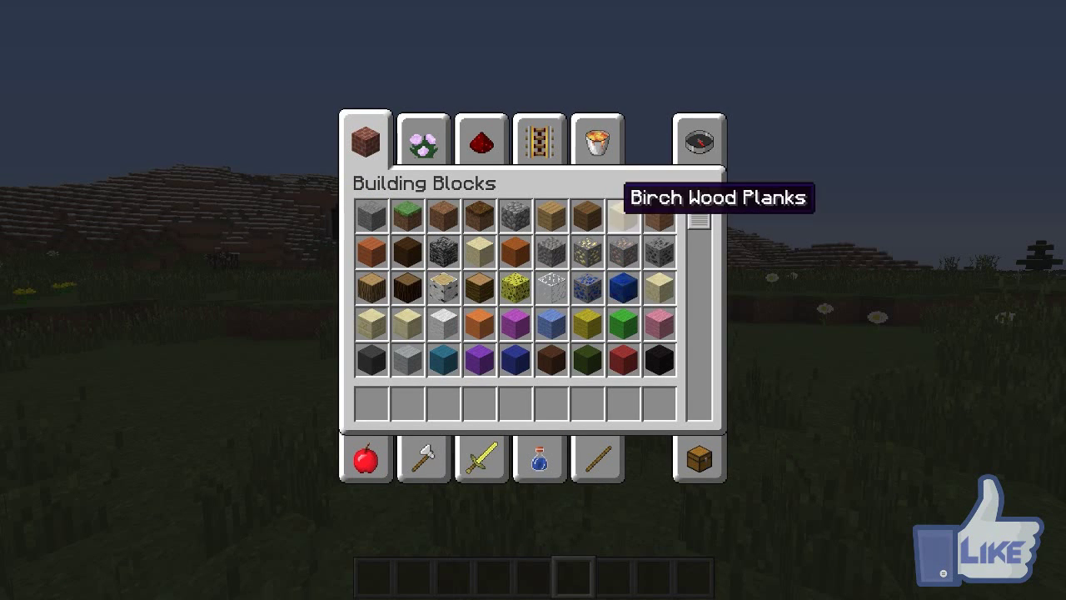
pyautogui.click(700, 141)
pyautogui.click(698, 453)
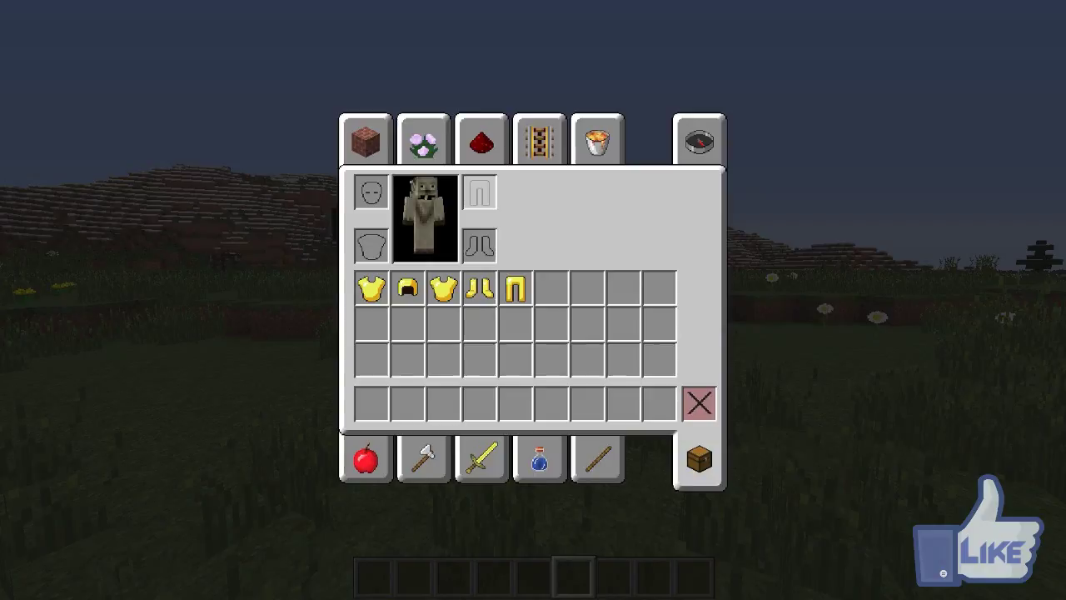
pyautogui.press('e')
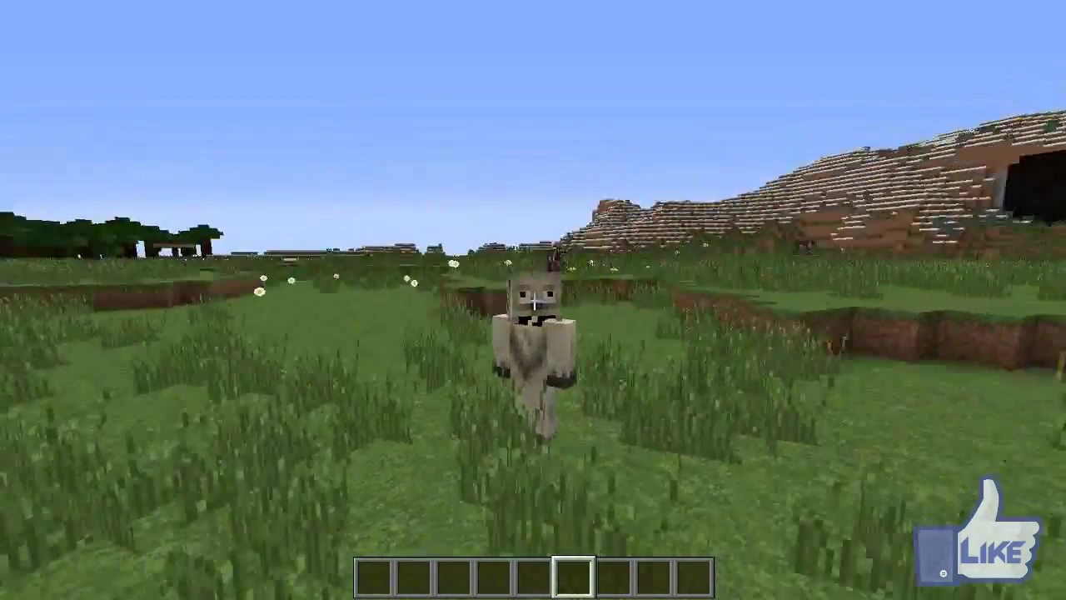
pyautogui.press('F5')
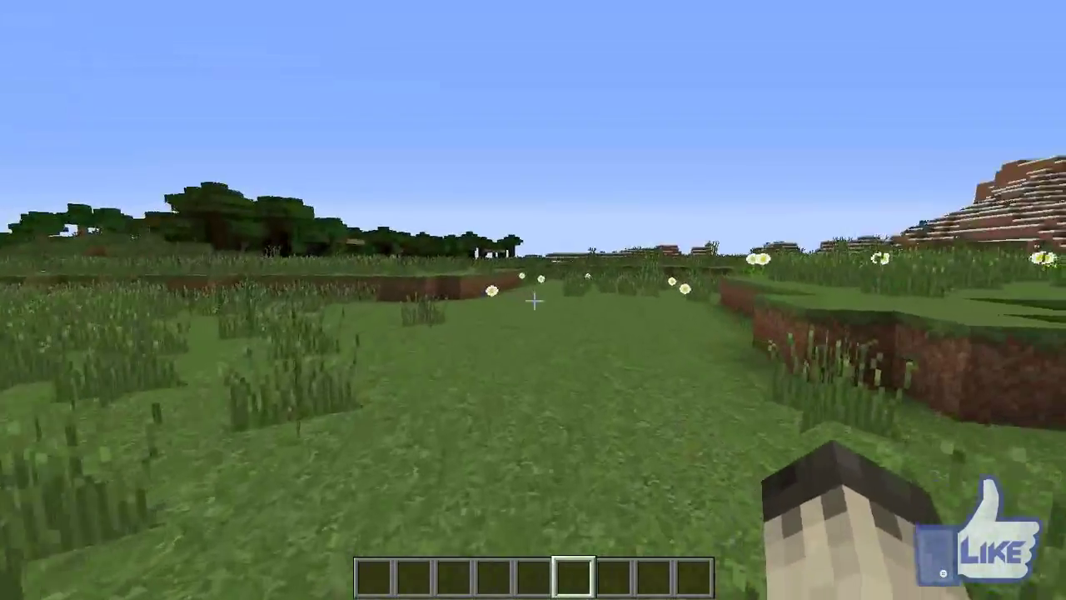
# - Walk through the grass up to the cow and hit it three times
pyautogui.press('w')
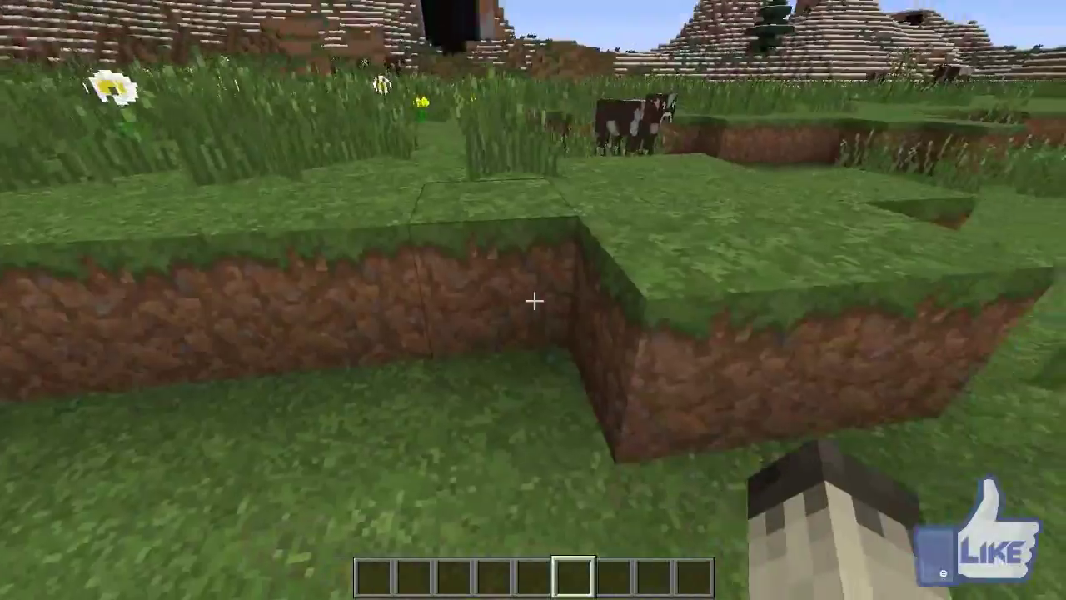
pyautogui.press('w')
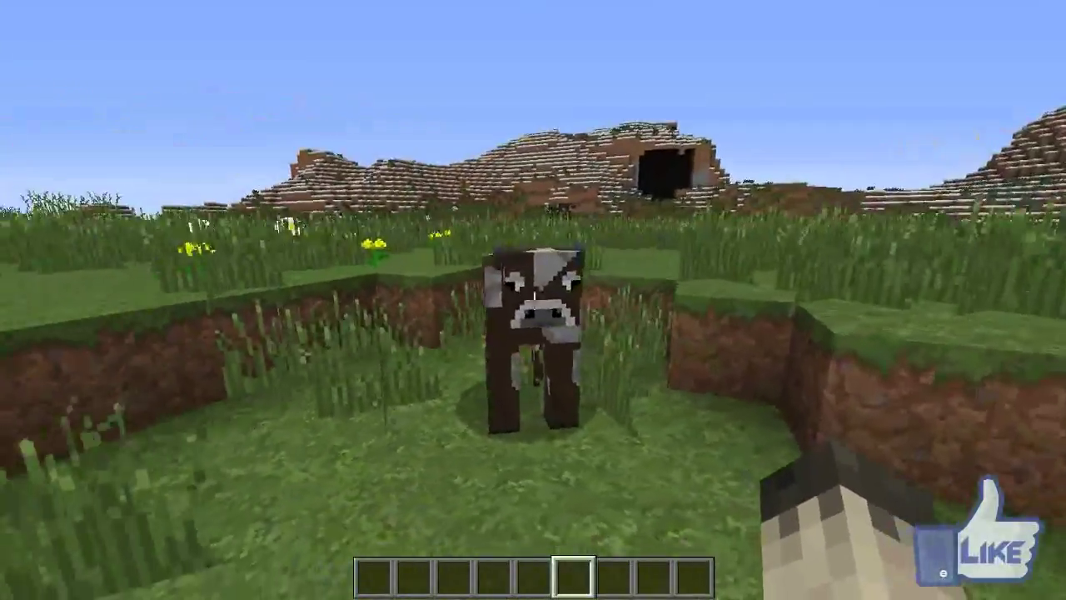
pyautogui.click(533, 300)
pyautogui.click(533, 300)
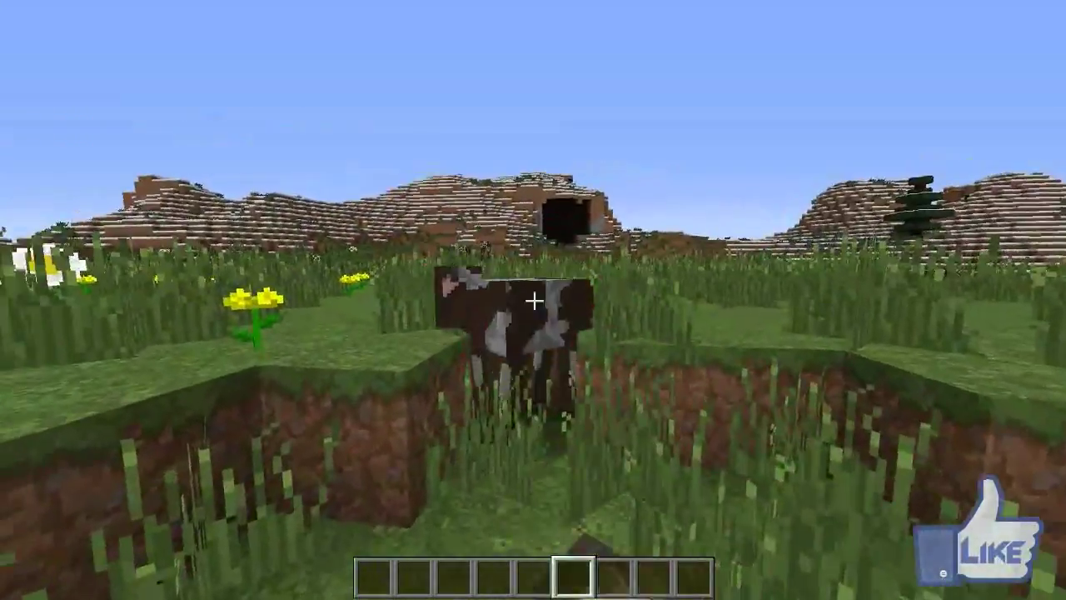
pyautogui.click(533, 299)
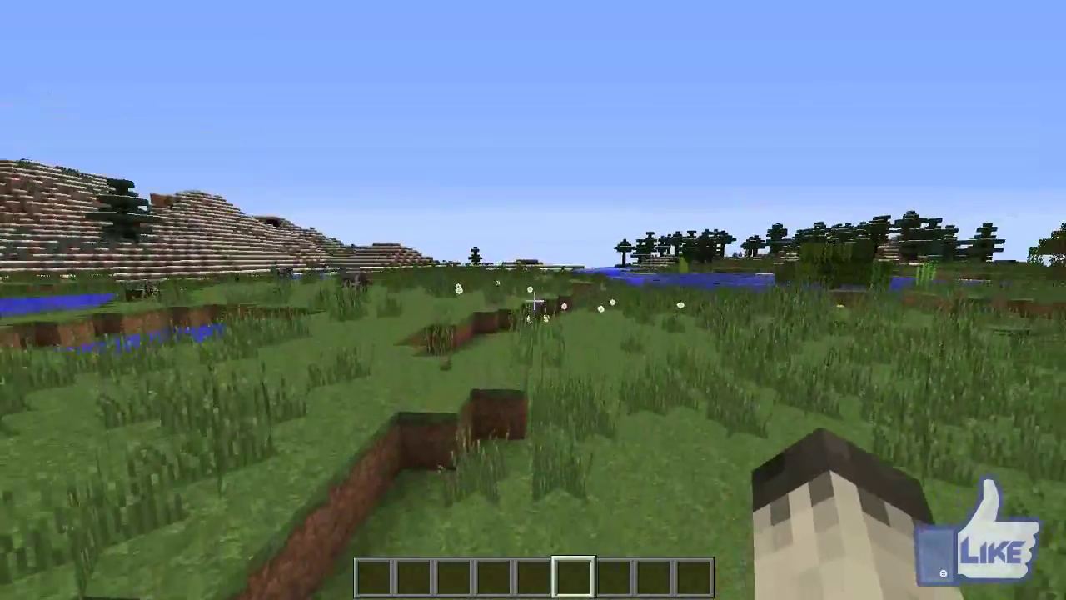